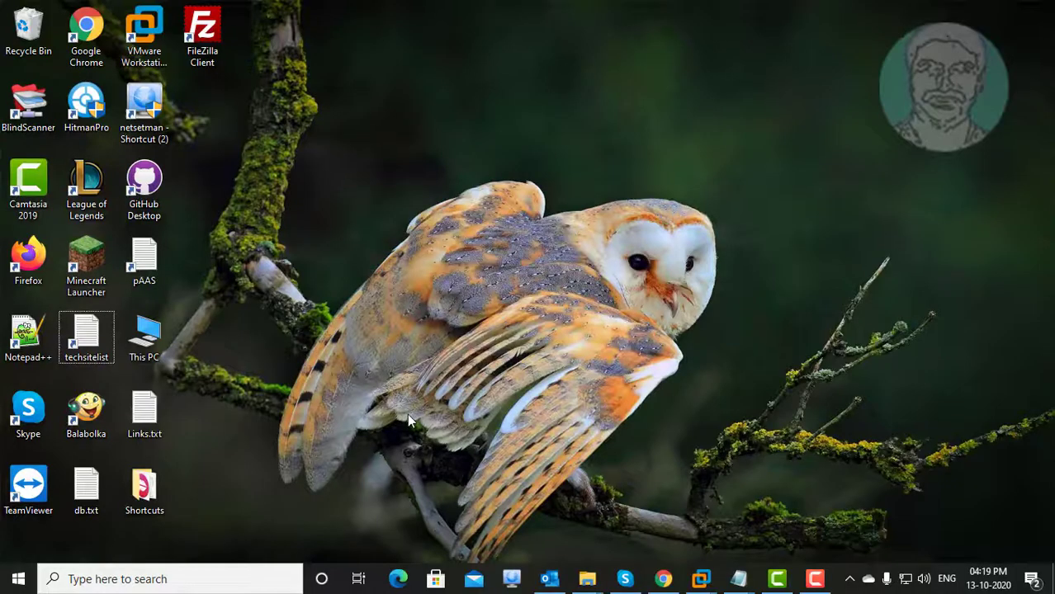
Step: Search Windows for 'control panel' and open its Sound settings, showing the Realtek speakers
left_click(136, 578)
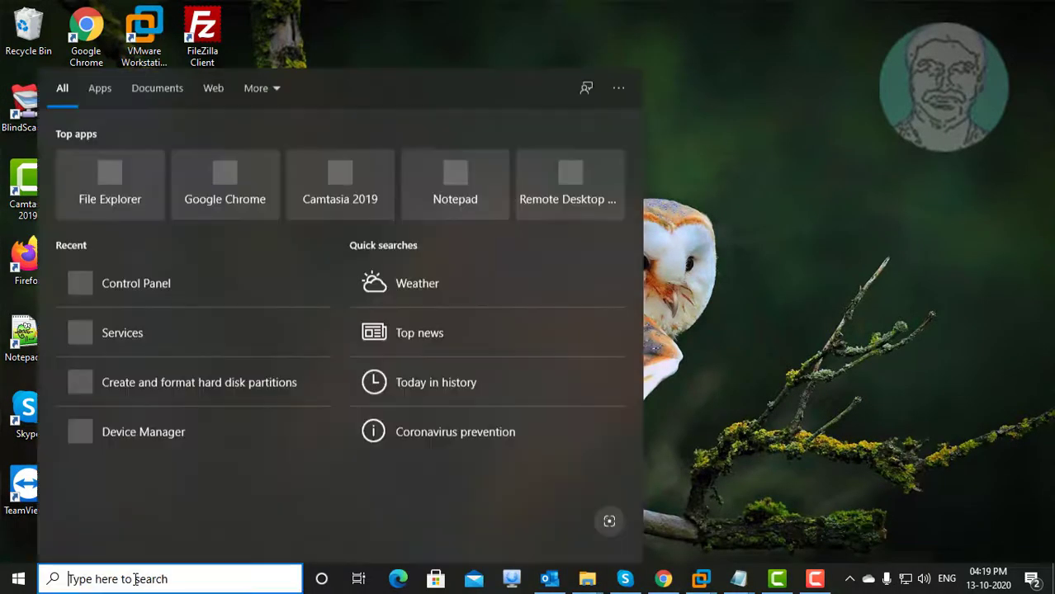
type("cont")
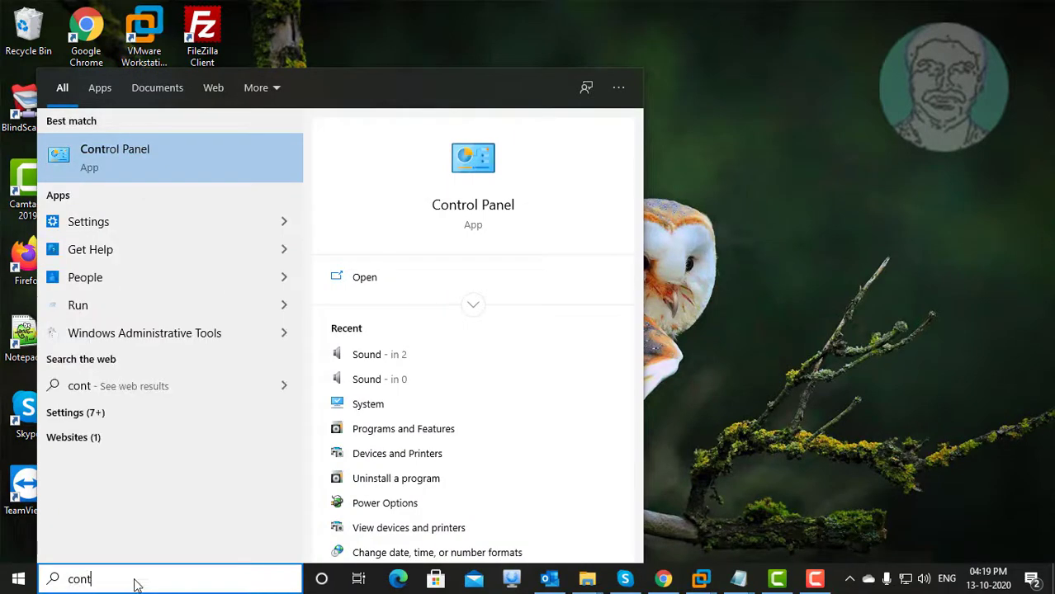
type("rol panel")
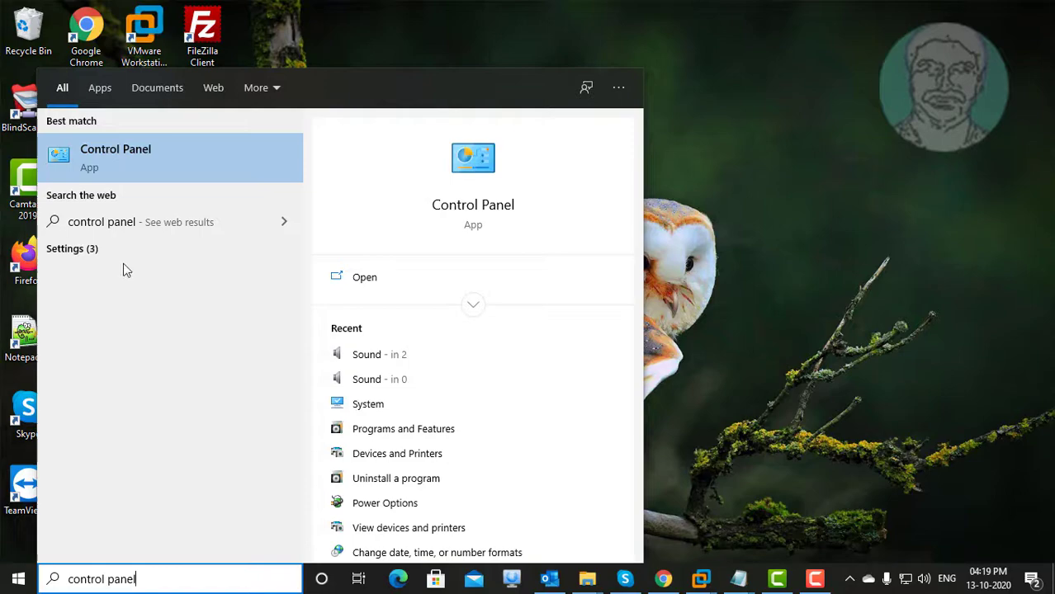
left_click(130, 159)
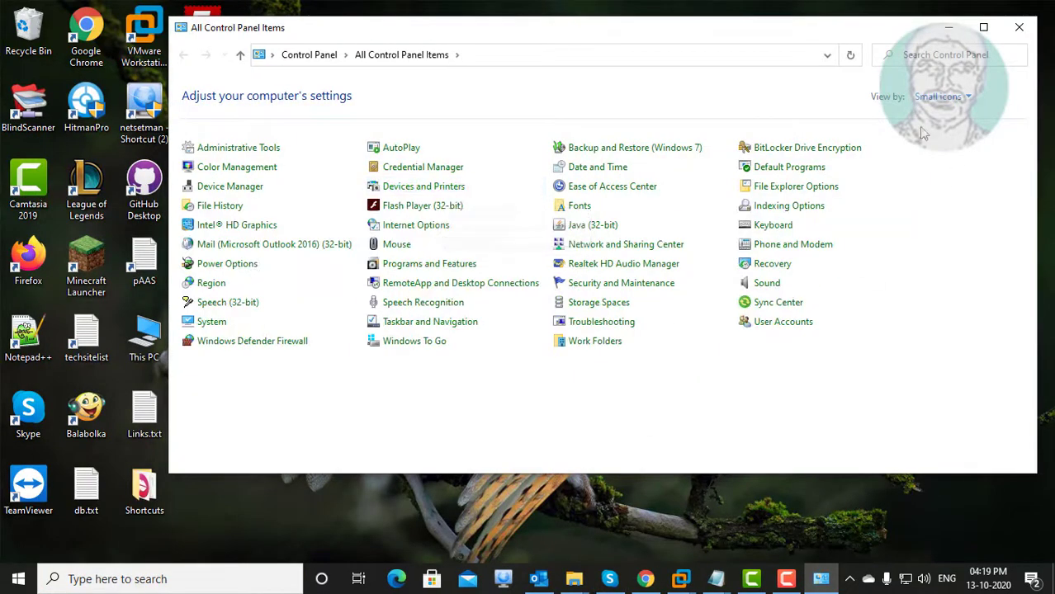
left_click(774, 285)
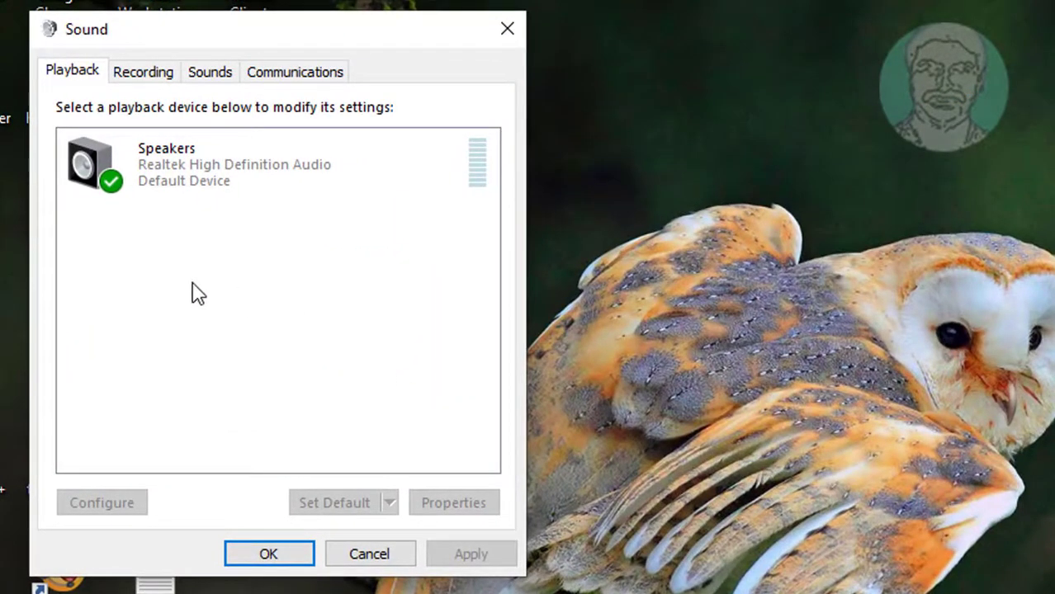
Step: On the Recording tab, show disabled devices and enable Stereo Mix so it reads Ready
left_click(143, 74)
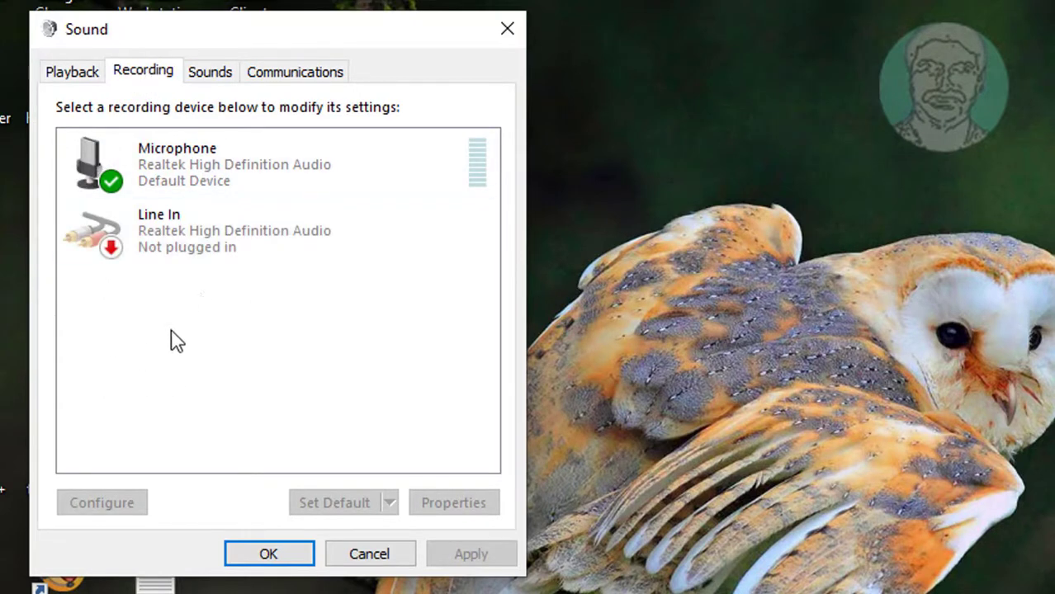
right_click(248, 310)
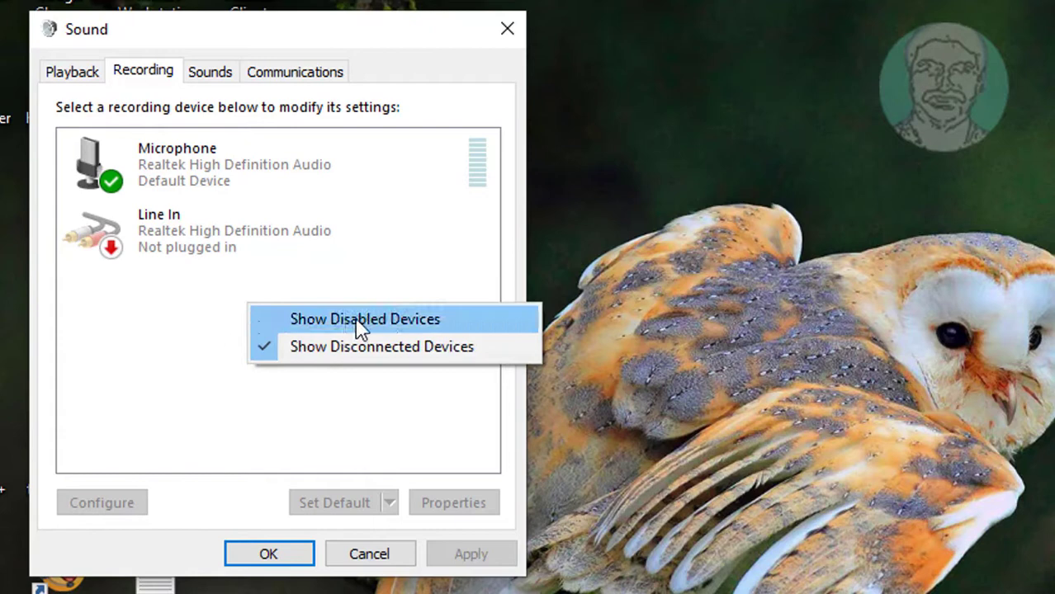
left_click(304, 323)
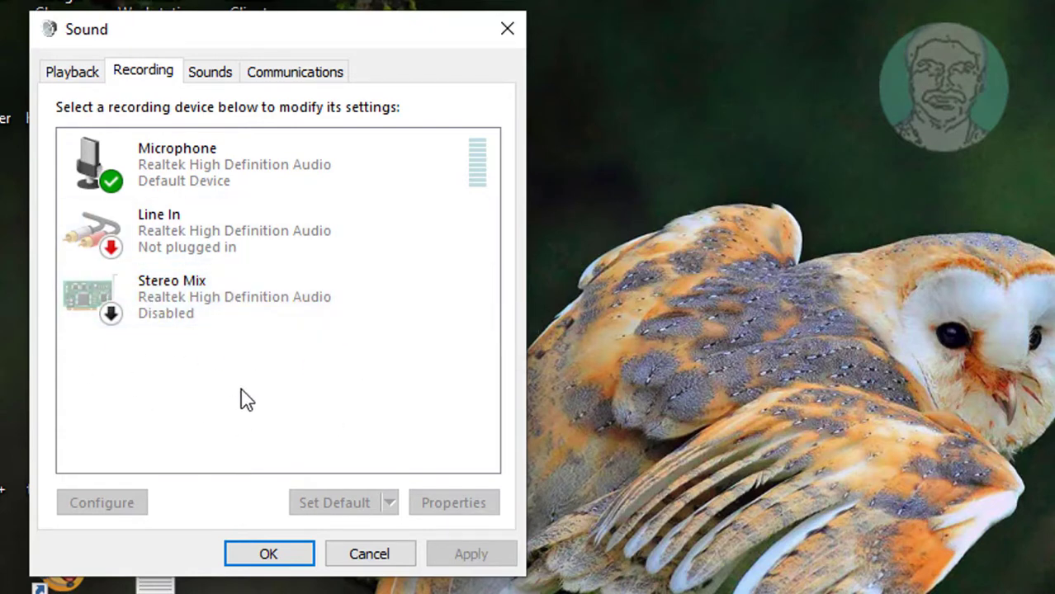
left_click(203, 305)
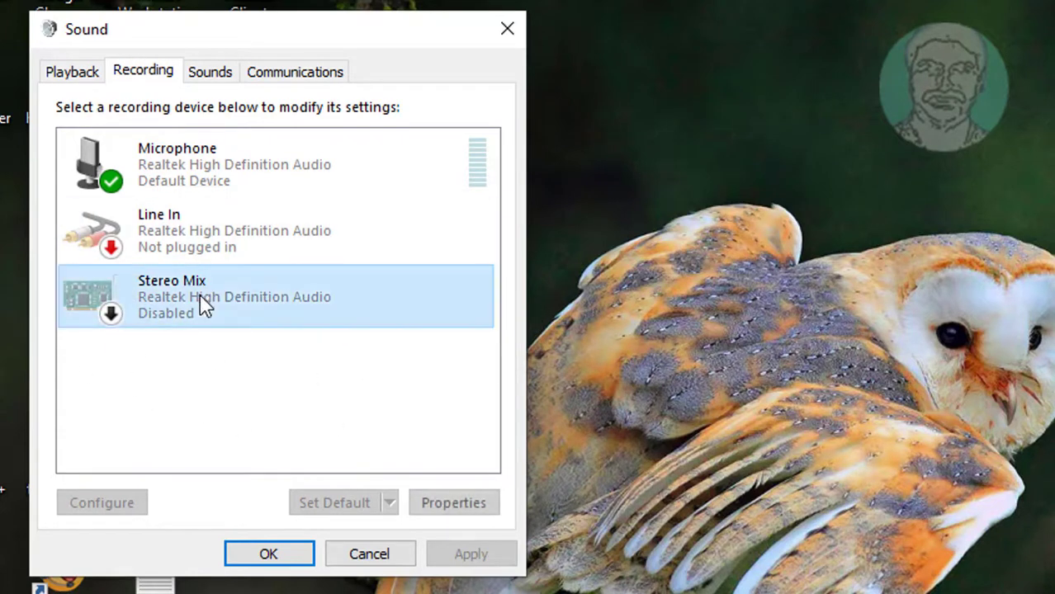
right_click(311, 297)
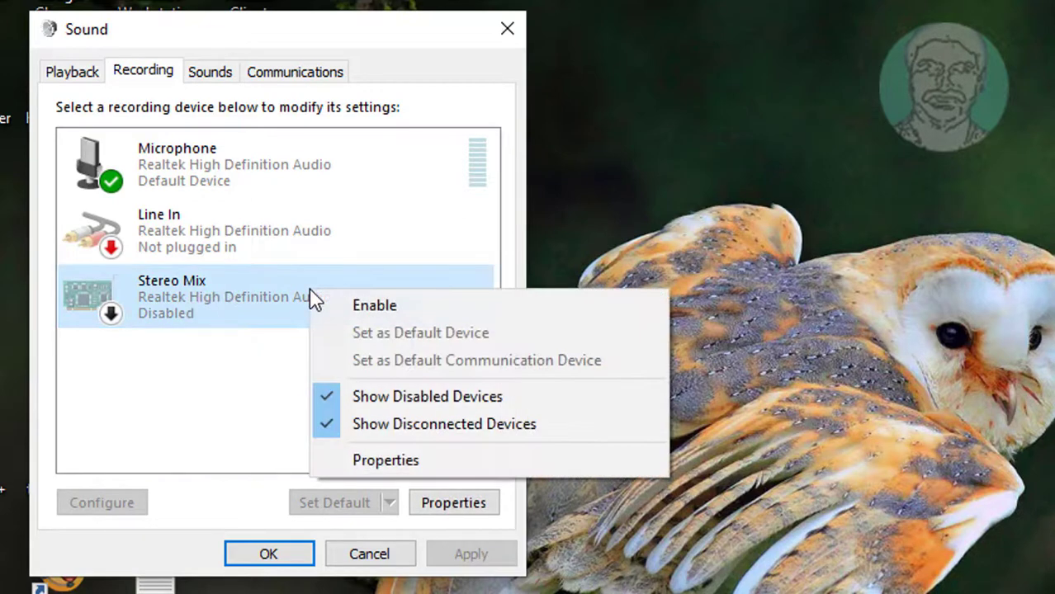
left_click(406, 306)
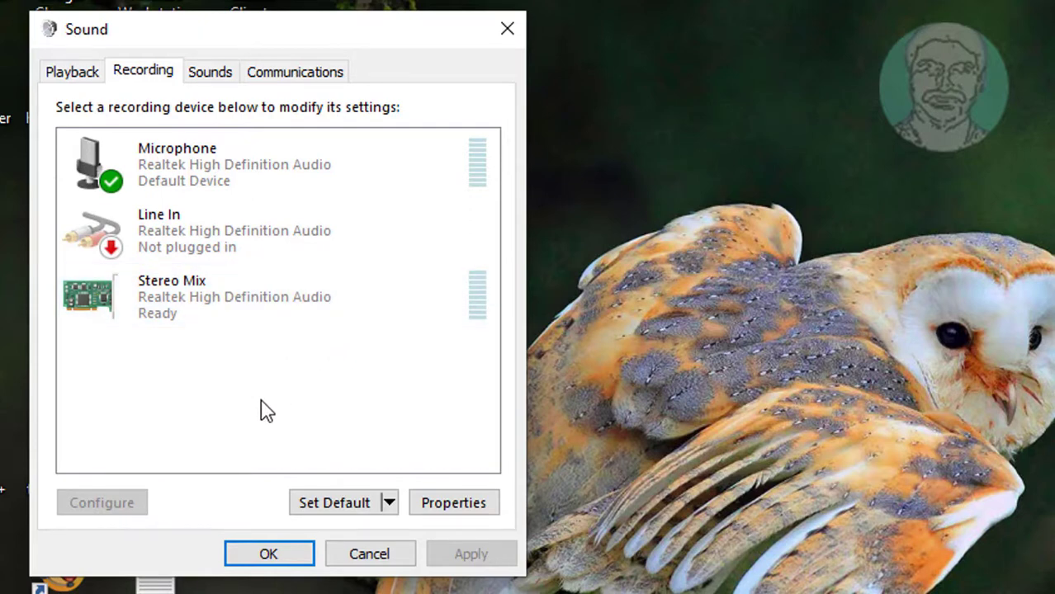
Step: Set Stereo Mix as the default recording device and confirm with OK
left_click(338, 305)
right_click(338, 306)
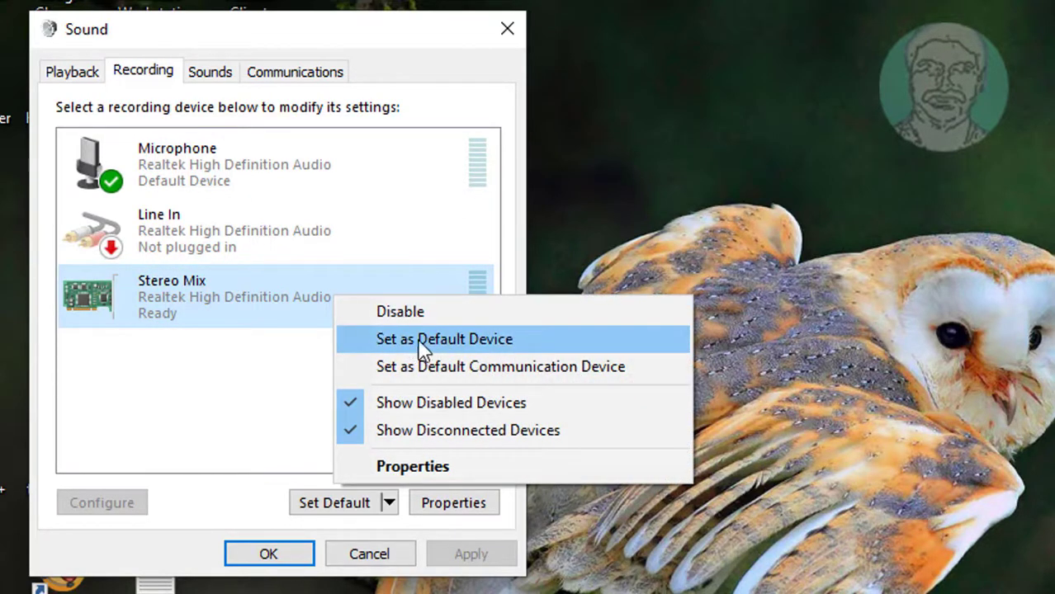
left_click(440, 341)
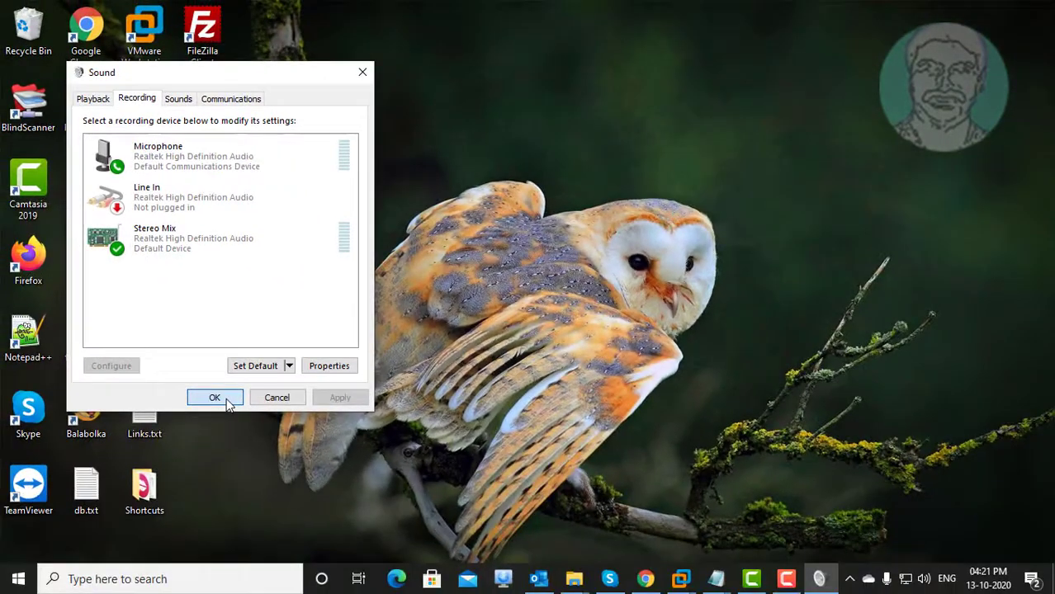
left_click(288, 557)
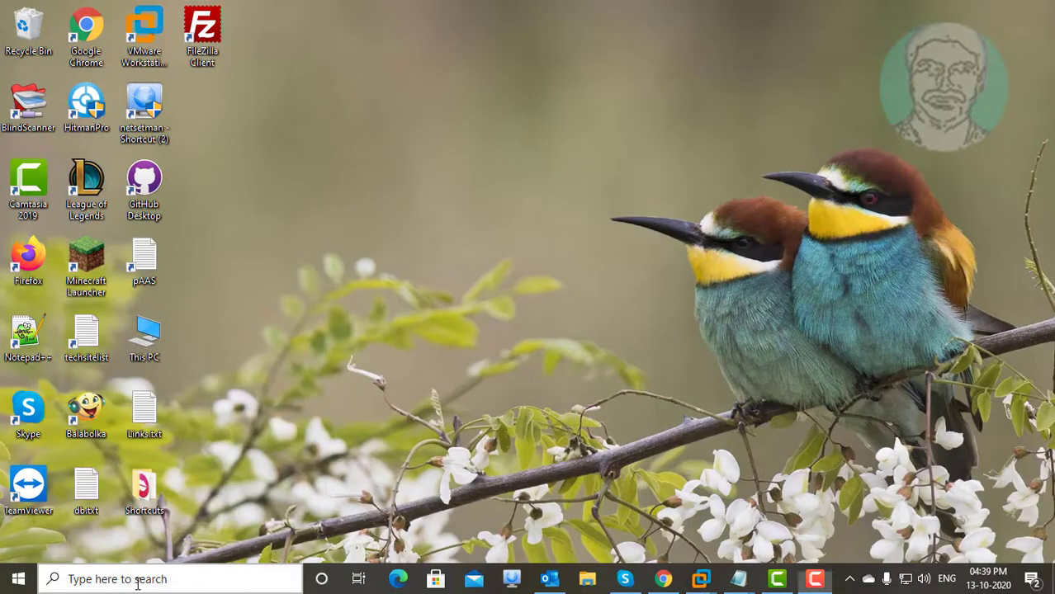
Step: Find Command Prompt by searching 'cmd' and run it as administrator
left_click(137, 581)
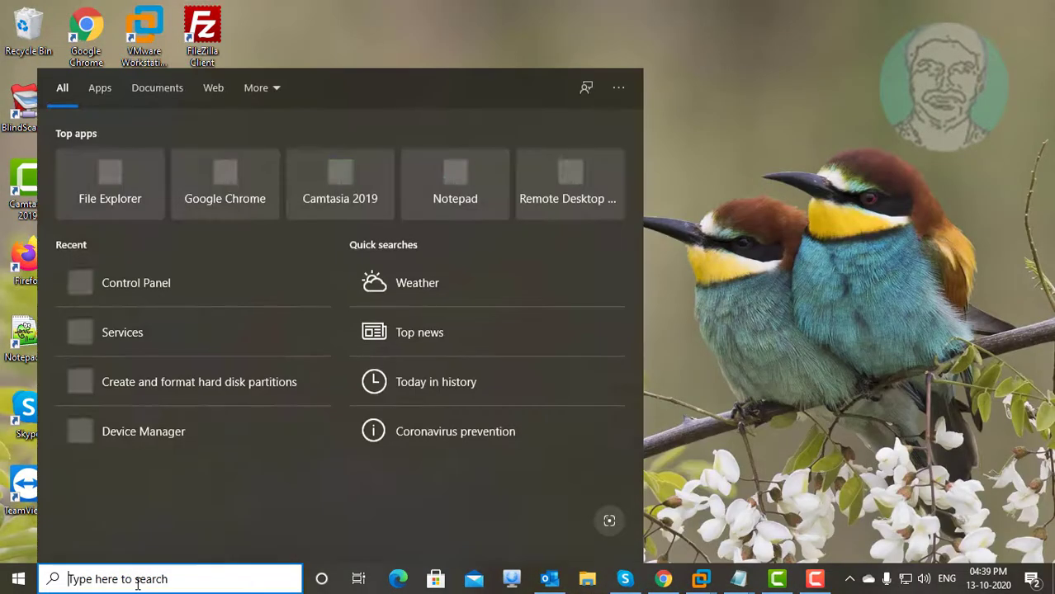
type("cmd")
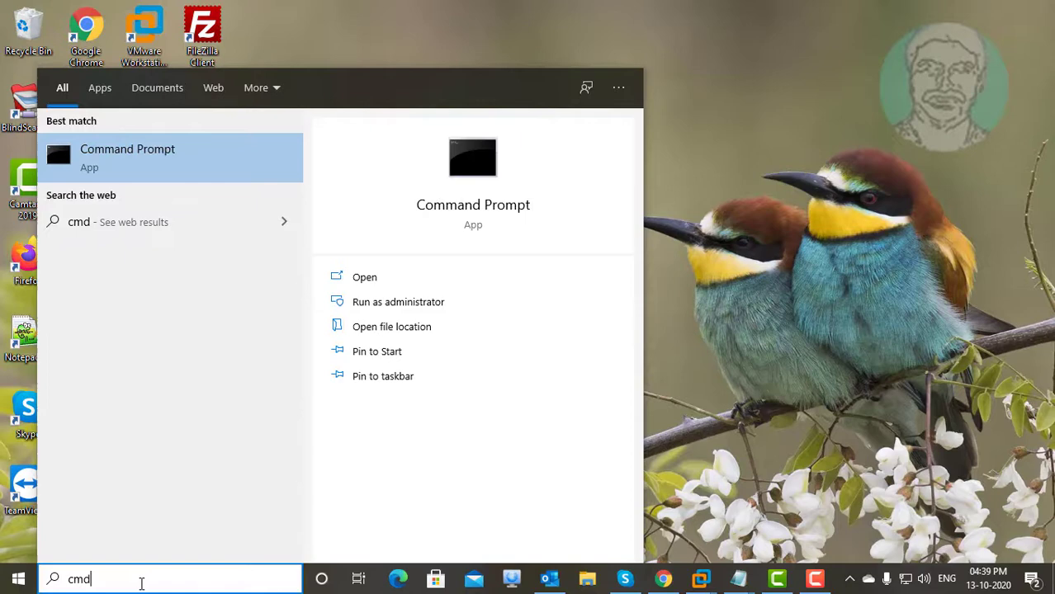
right_click(167, 164)
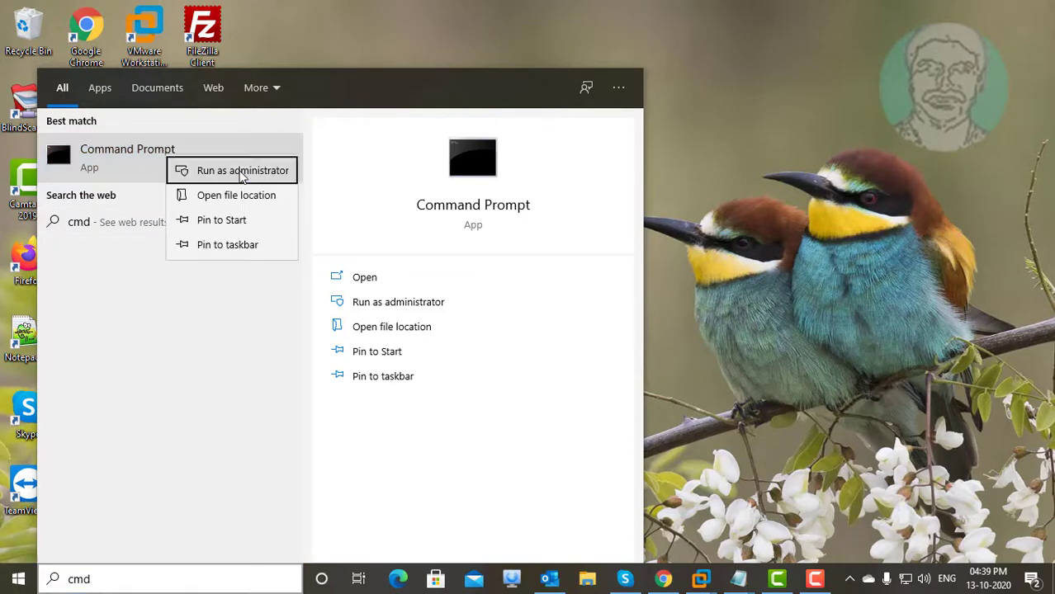
left_click(241, 171)
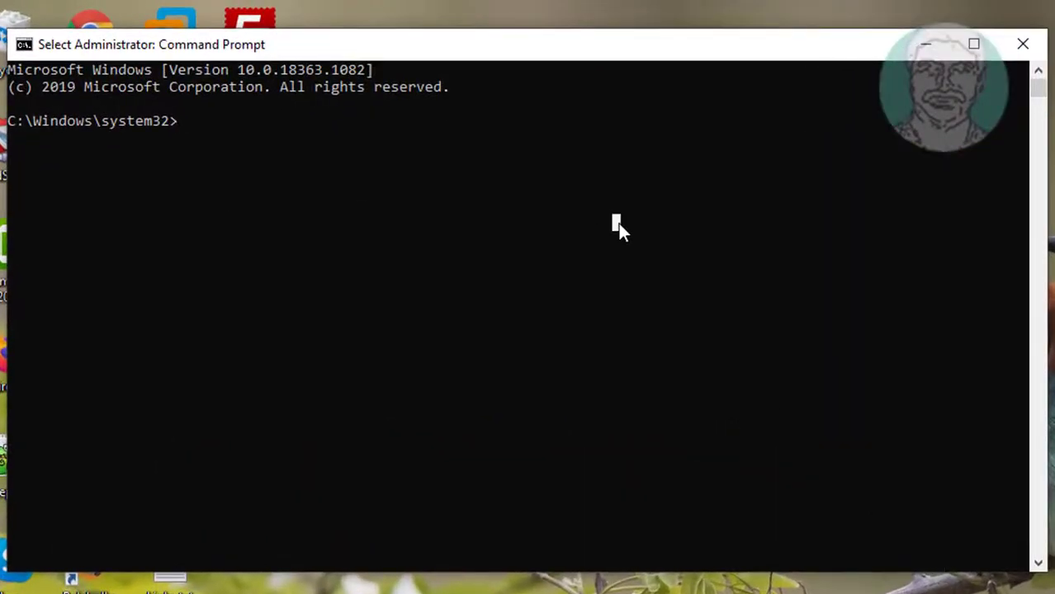
Step: Run 'wmic baseboard get product, manufacturer' and copy the Gigabyte H81M-S output line
type("wmic baseboard get product")
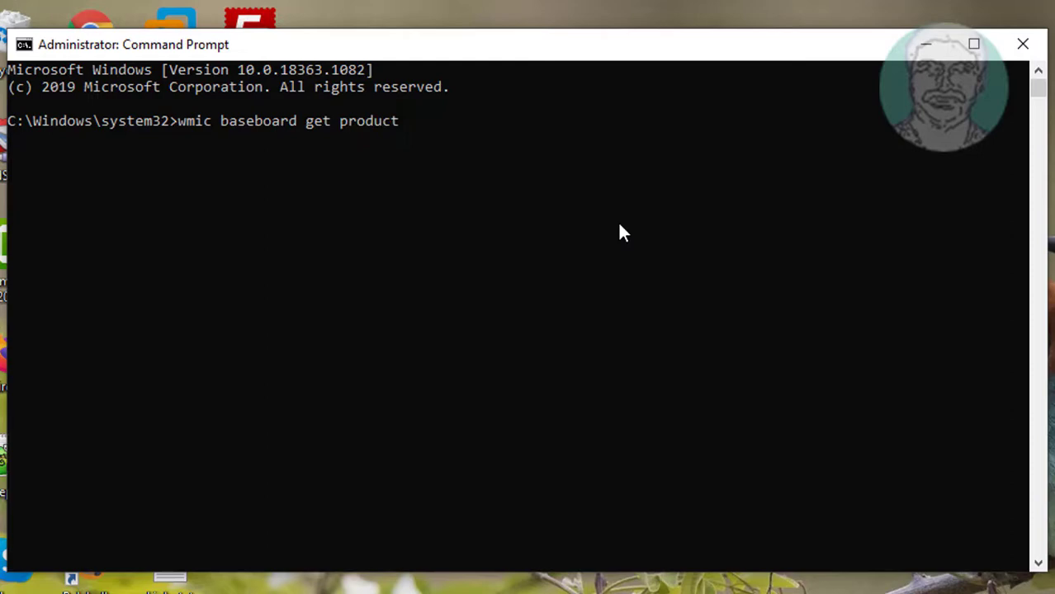
type(", manufa")
type("cturer")
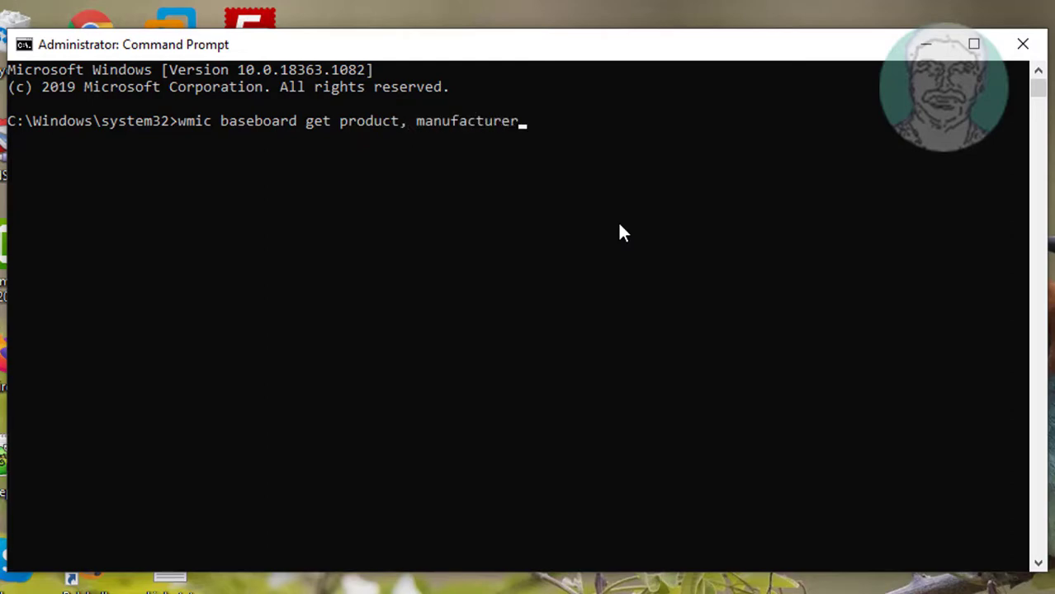
key("Return")
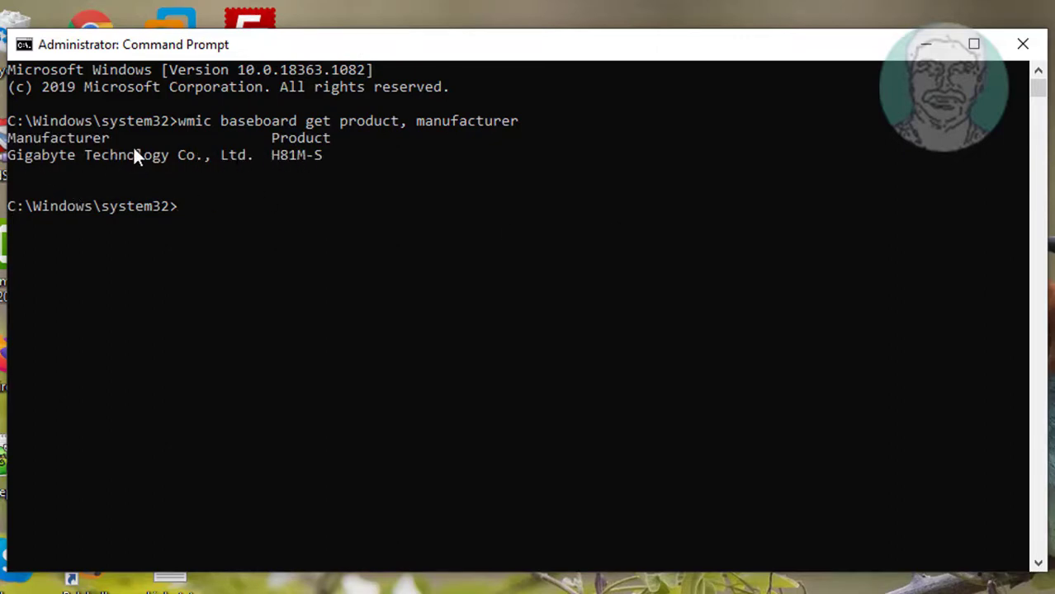
left_click_drag(14, 159, 324, 160)
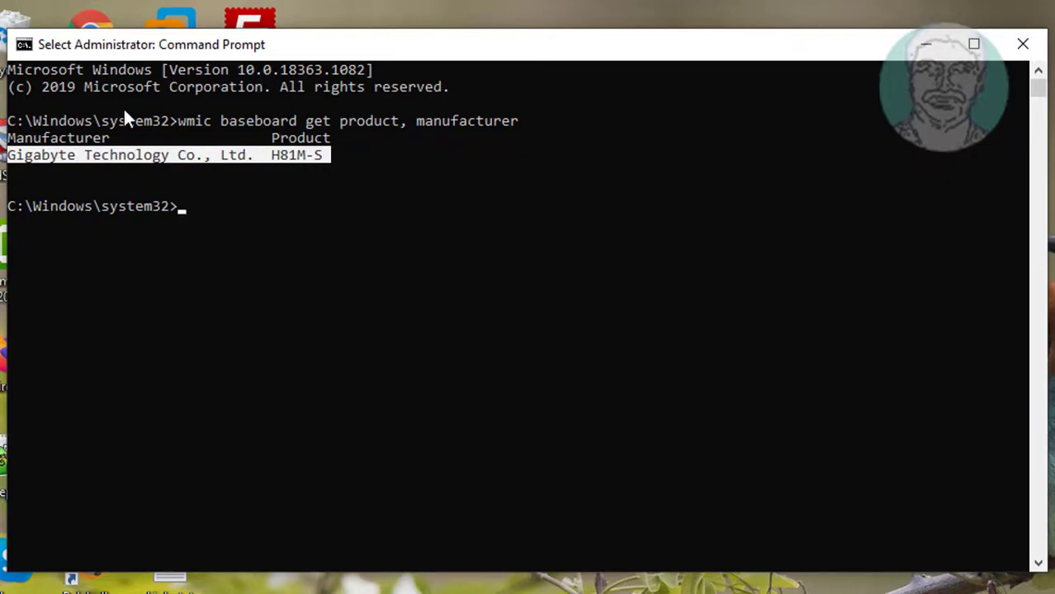
left_click(21, 45)
mouse_move(54, 222)
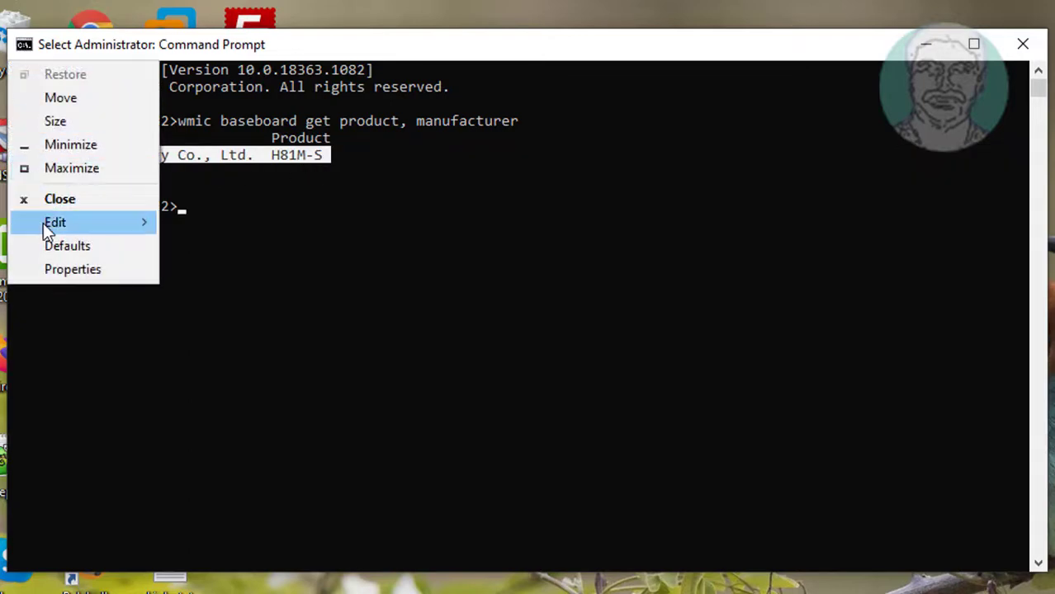
left_click(202, 246)
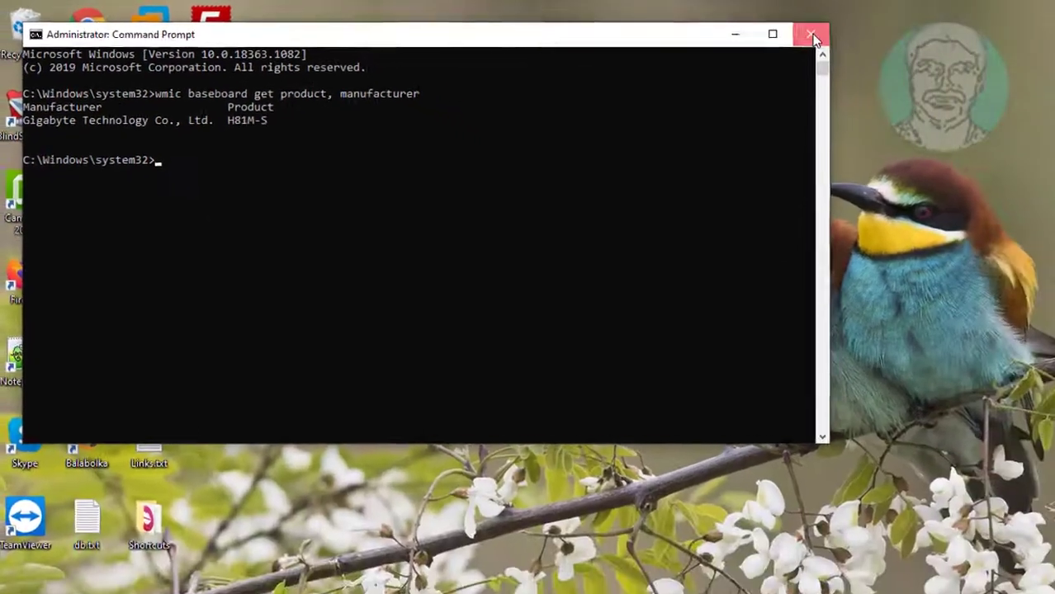
Step: Close Command Prompt and launch Google Chrome maximized
left_click(813, 37)
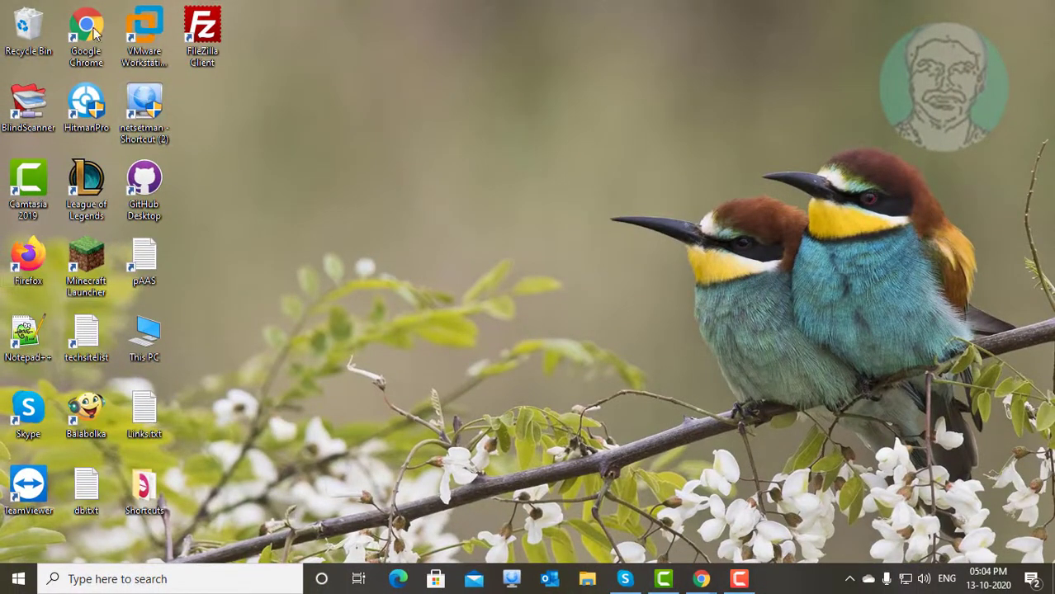
double_click(87, 31)
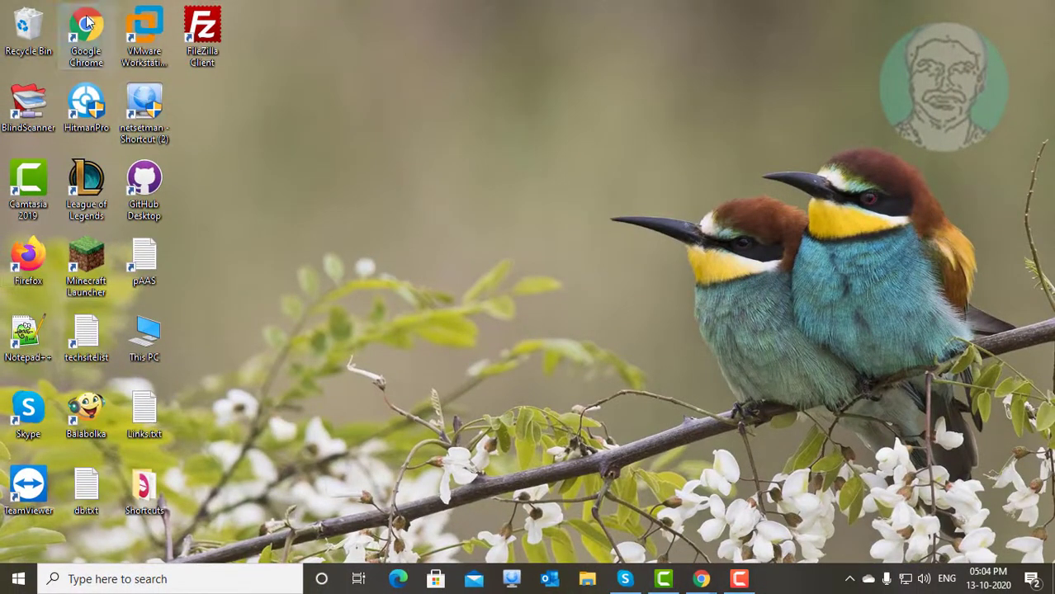
left_click(788, 38)
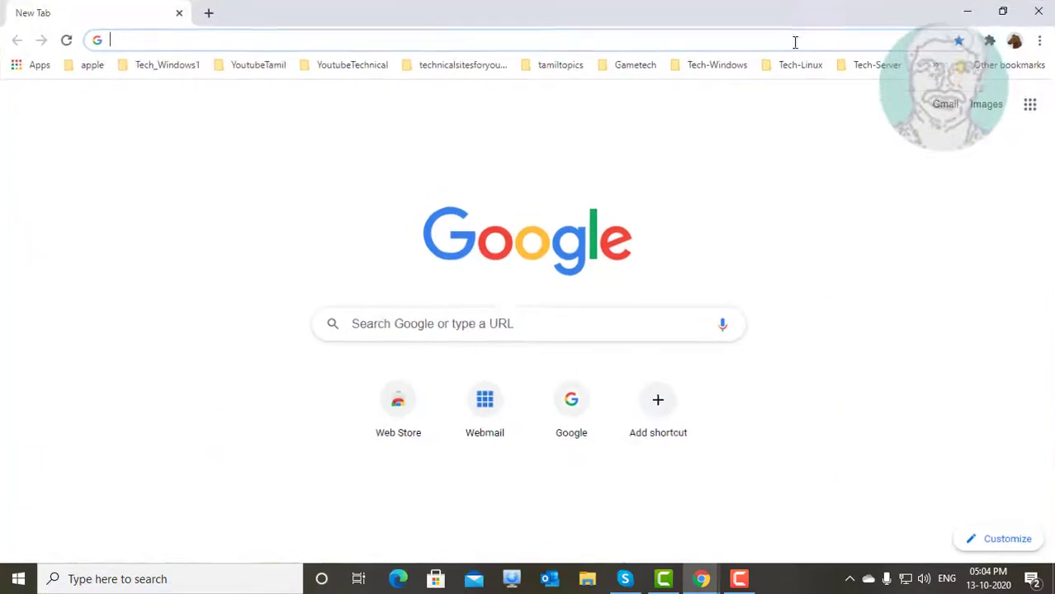
Step: Search the pasted H81M-S board name and reach the GA-H81M-S support downloads page
left_click(122, 42)
right_click(123, 39)
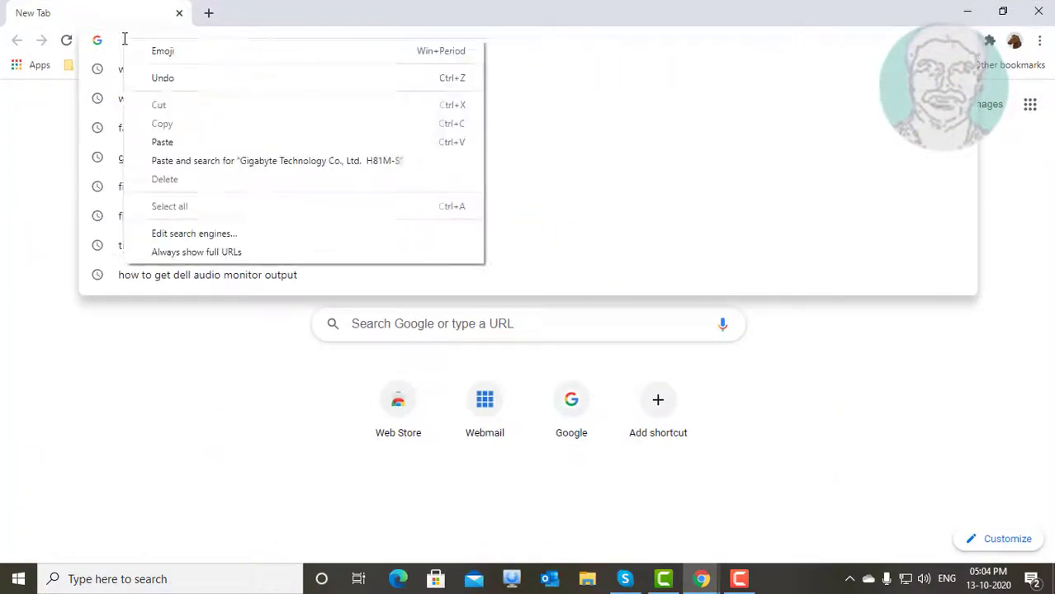
left_click(231, 163)
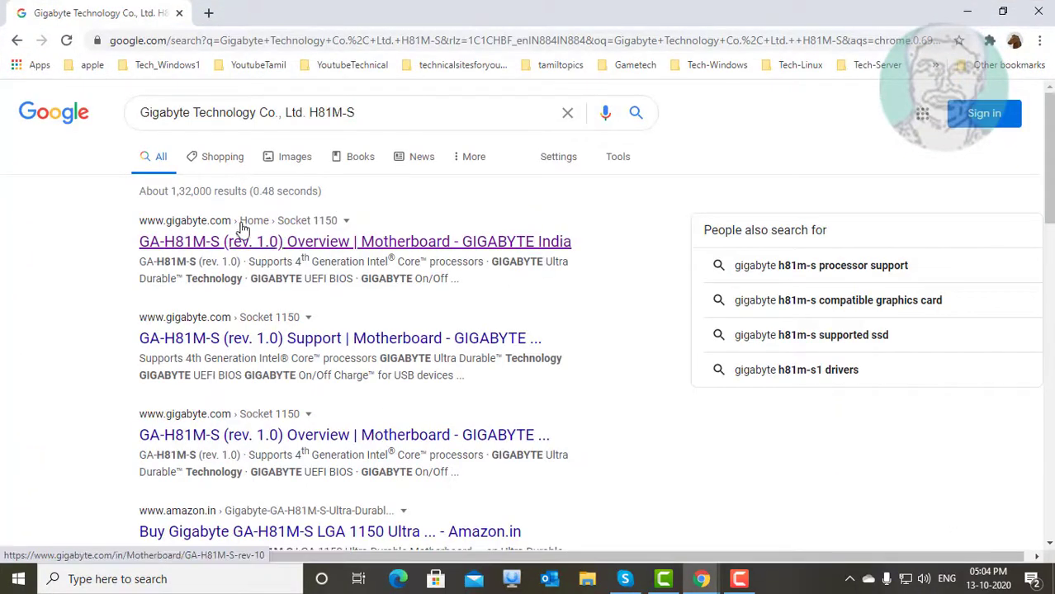
left_click(279, 243)
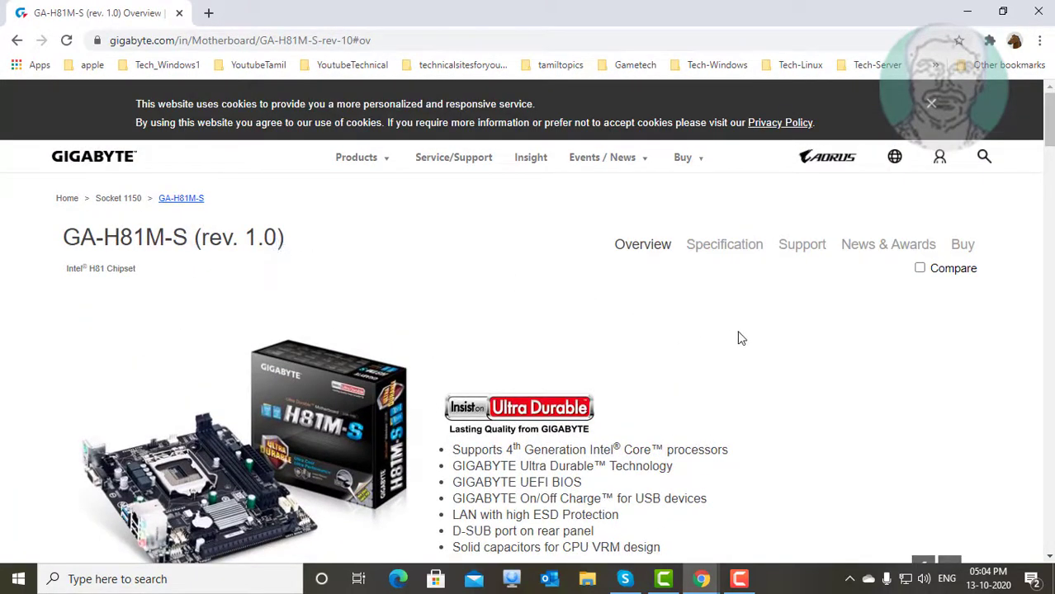
left_click(804, 247)
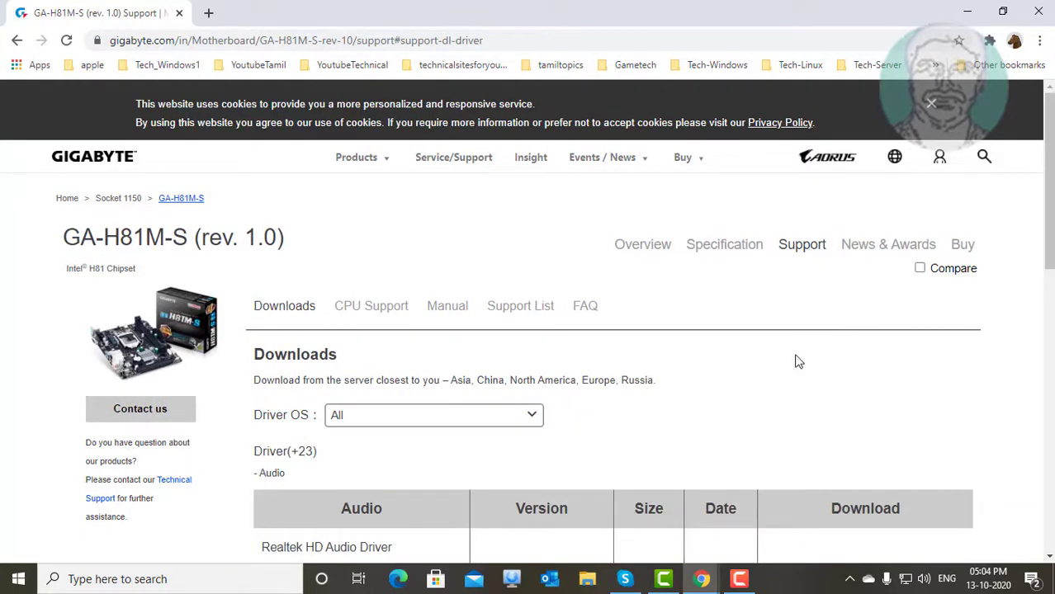
left_click(588, 581)
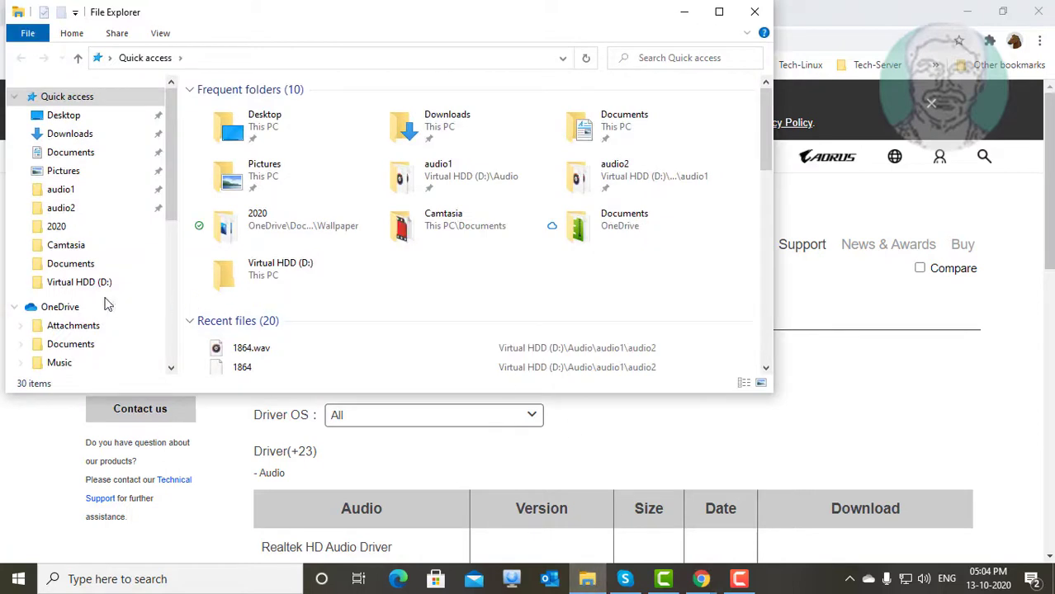
scroll(113, 221, "down", 1)
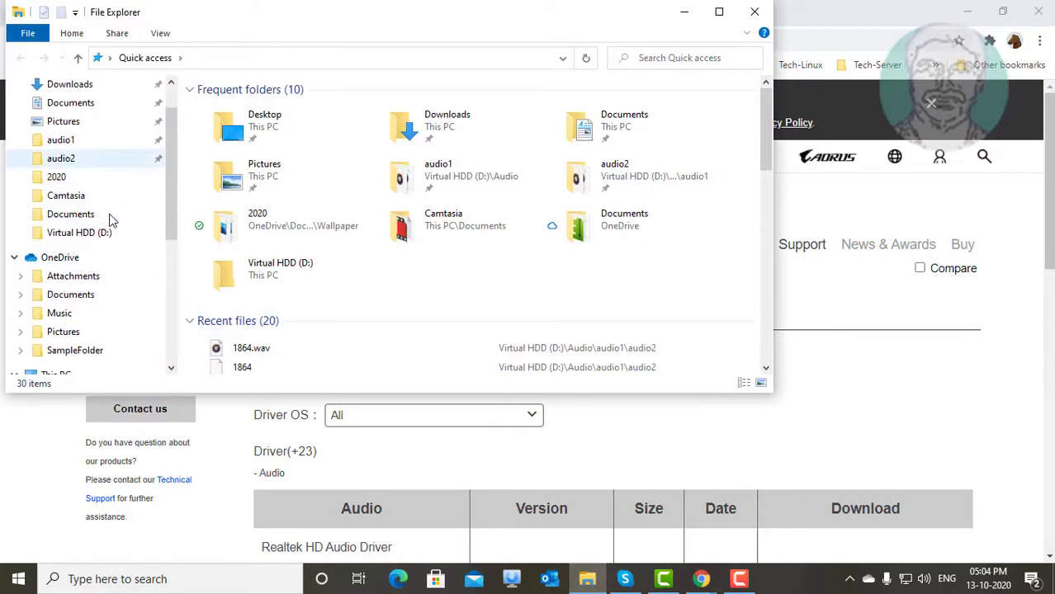
scroll(113, 220, "down", 1)
scroll(113, 220, "down", 1)
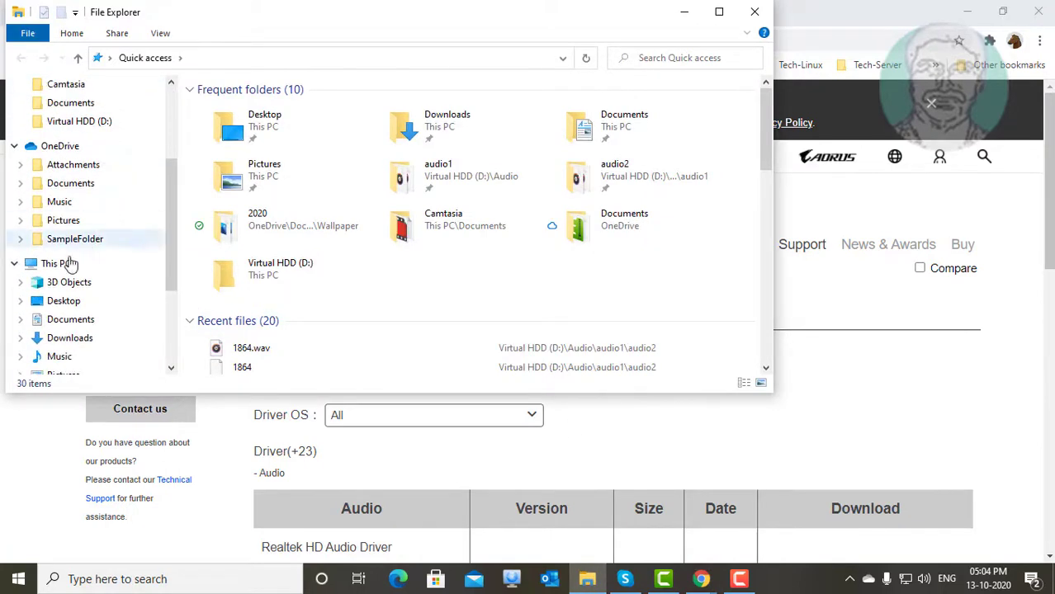
right_click(61, 264)
left_click(151, 463)
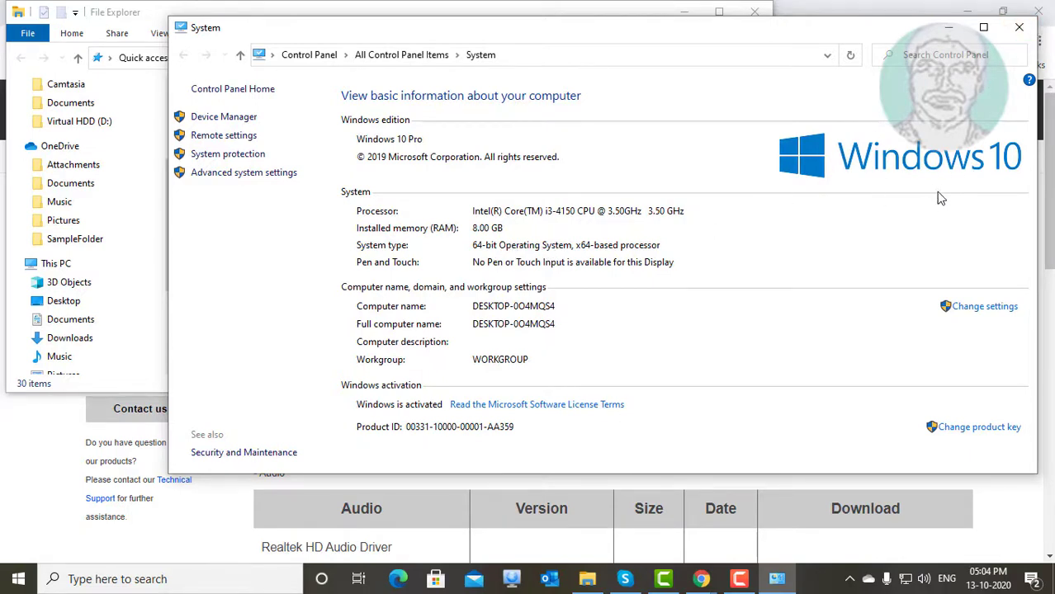
left_click(1018, 27)
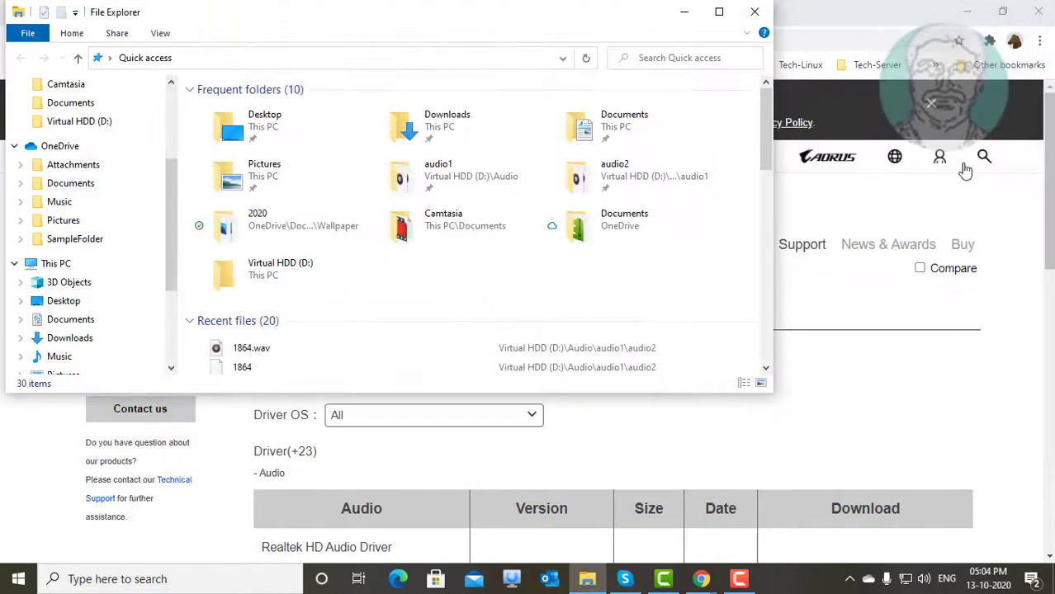
Step: Filter the Gigabyte driver list to Windows 10 64bit and scroll down to the Realtek HD Audio Driver
left_click(754, 15)
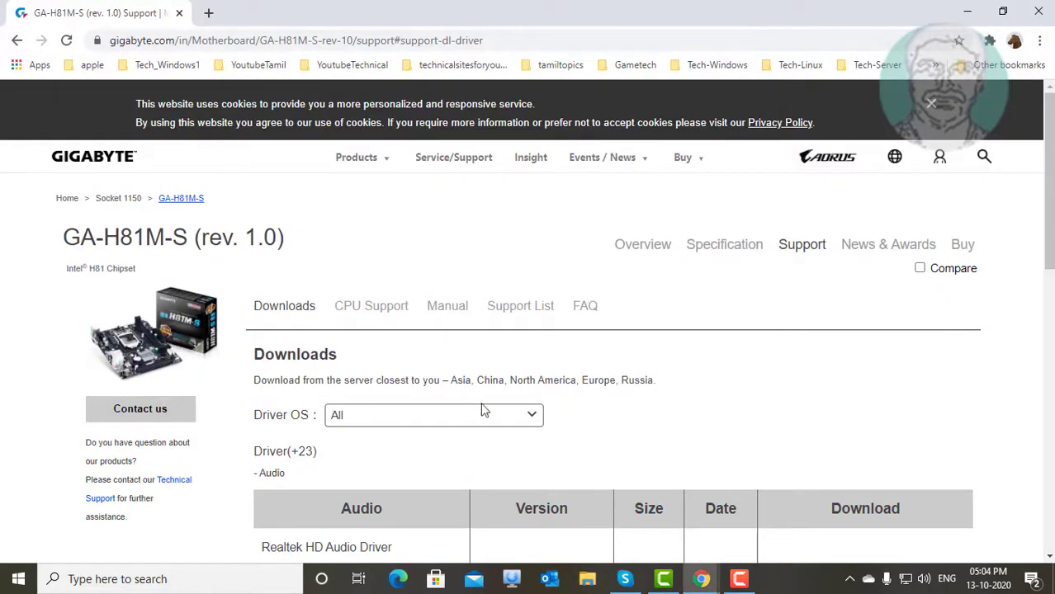
left_click(405, 417)
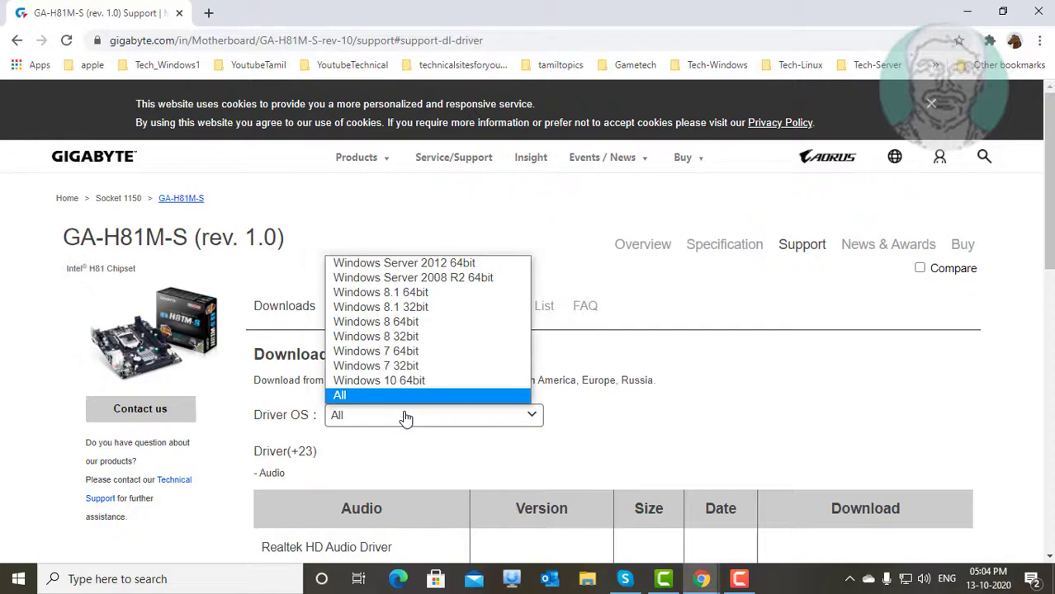
left_click(425, 382)
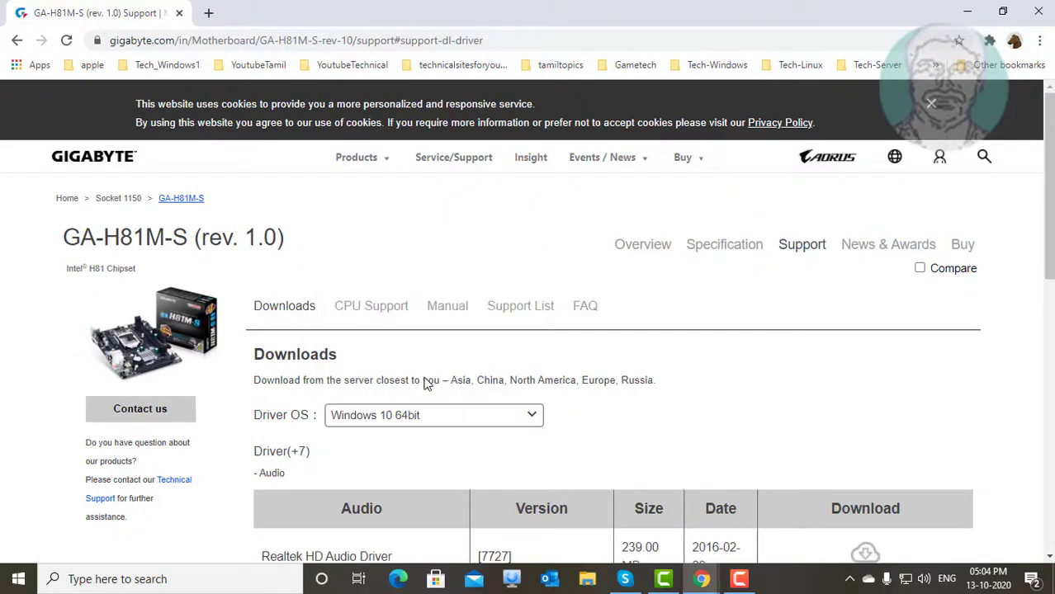
scroll(677, 380, "down", 2)
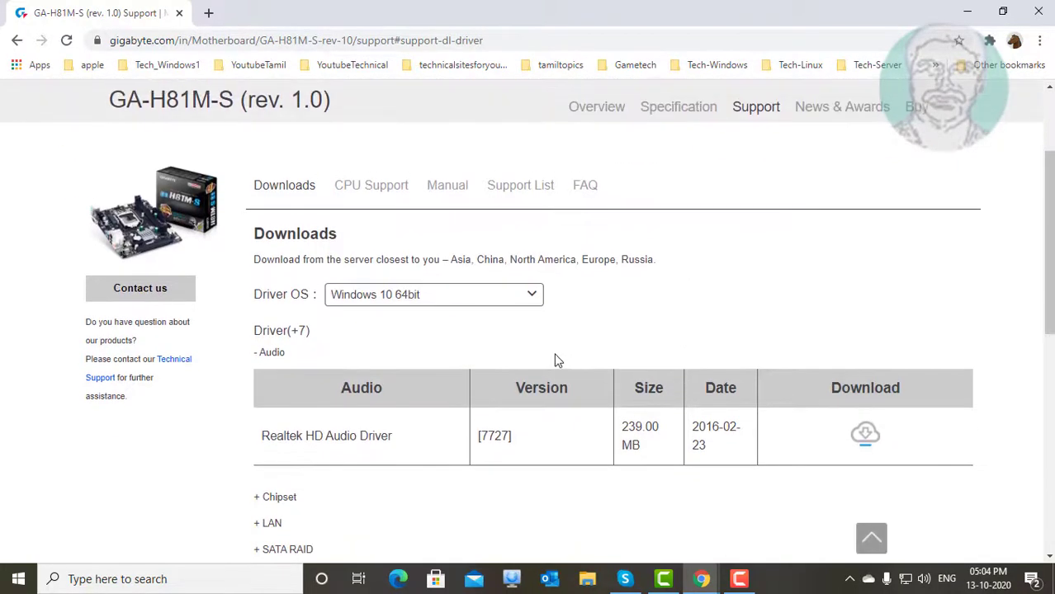
scroll(554, 361, "down", 1)
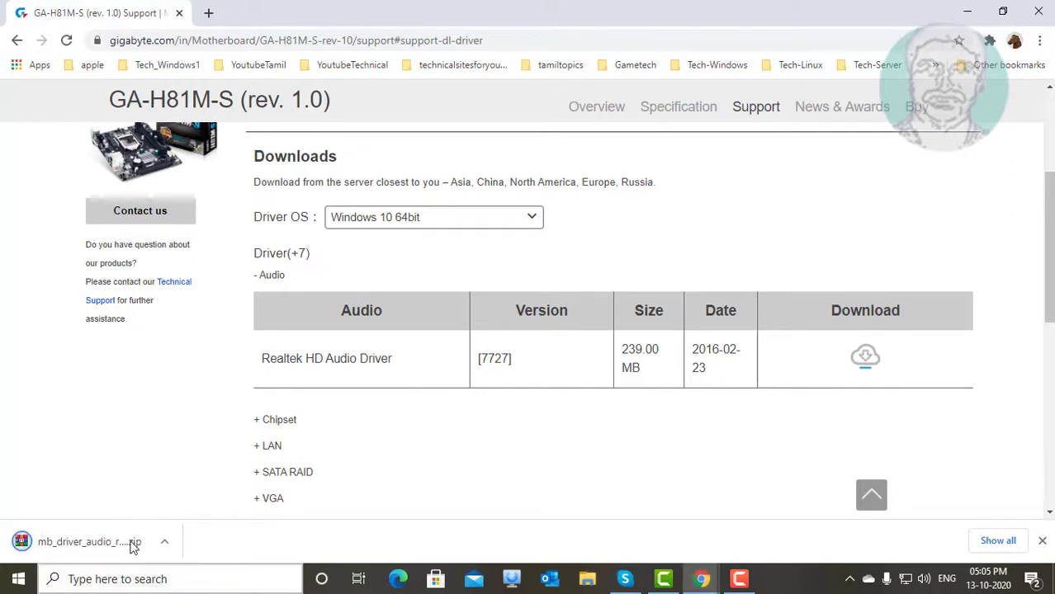
Step: Show the downloaded Realtek driver zip in its folder and extract it there
left_click(166, 544)
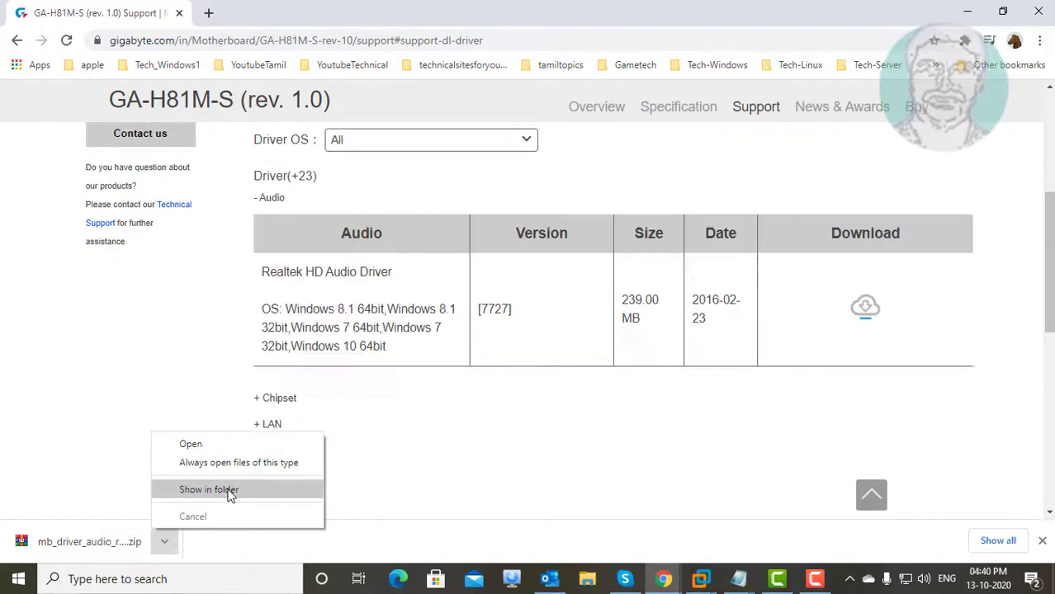
left_click(230, 495)
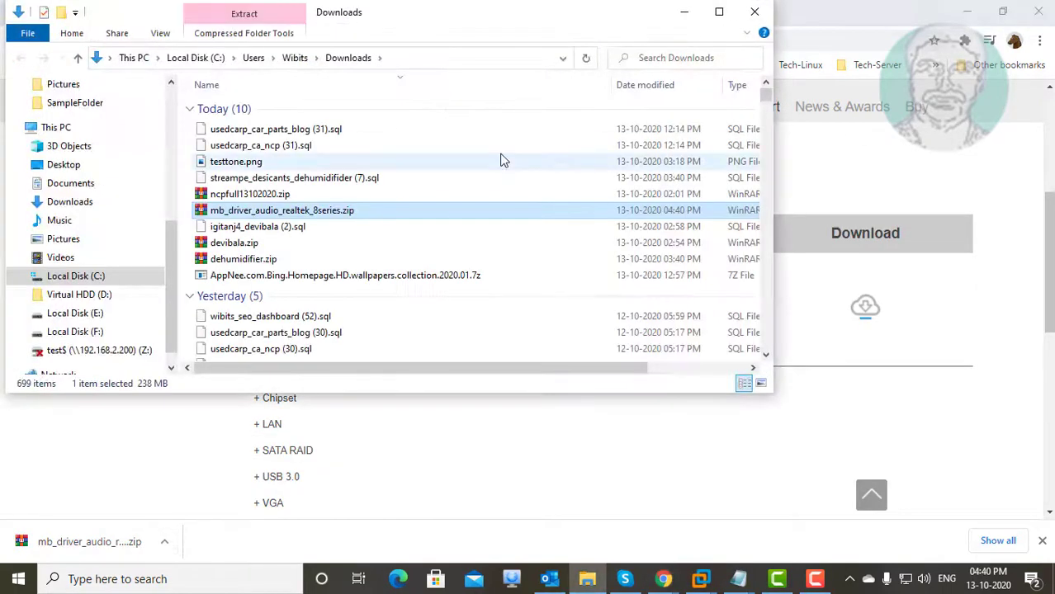
right_click(281, 216)
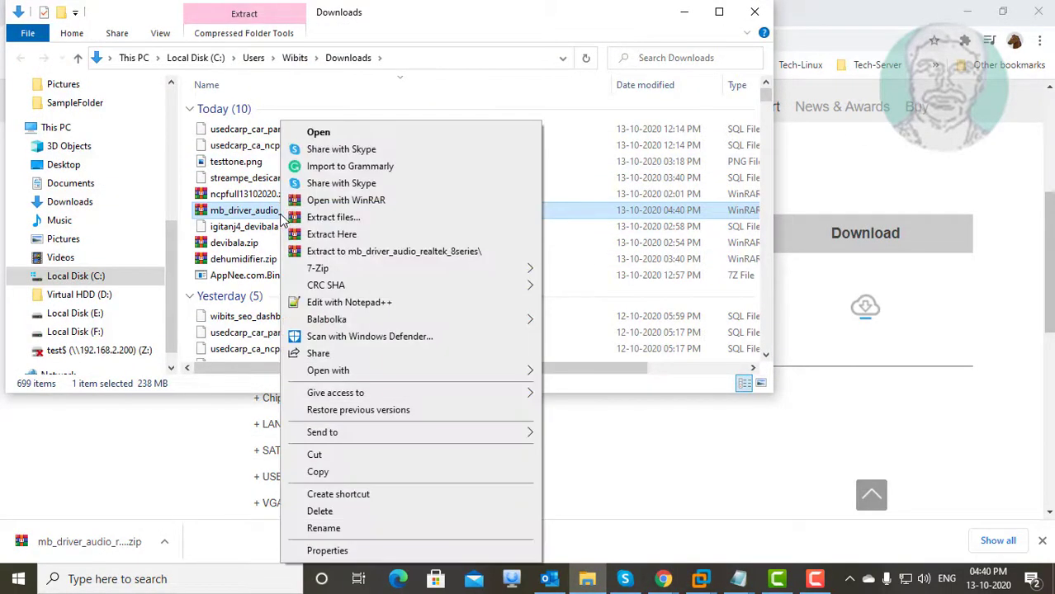
left_click(393, 235)
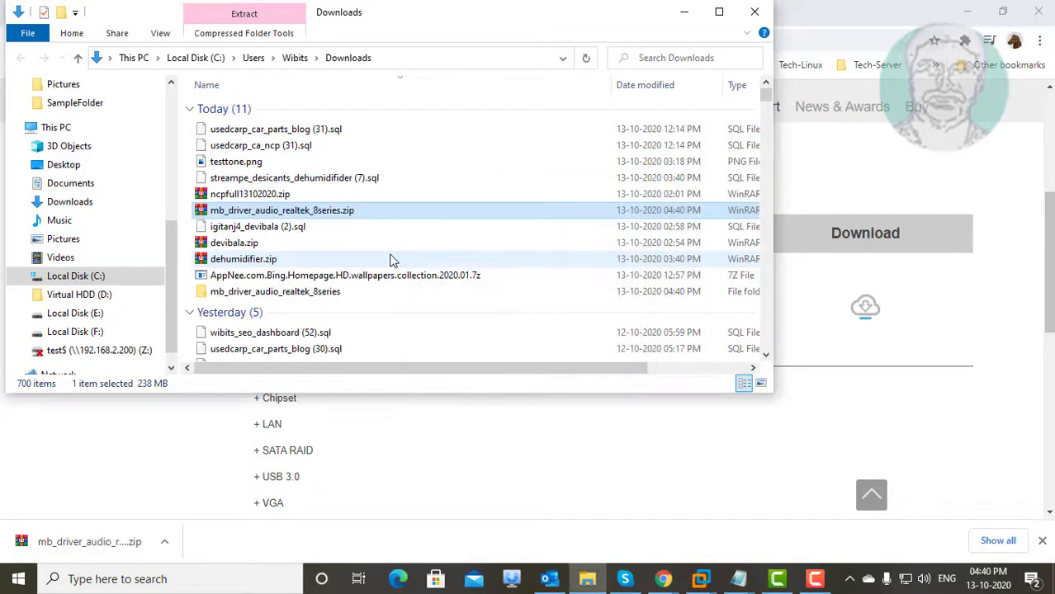
Step: Open mb_driver_audio_realtek_8series > 7727_PG439, close Chrome, and select Setup.exe
double_click(315, 293)
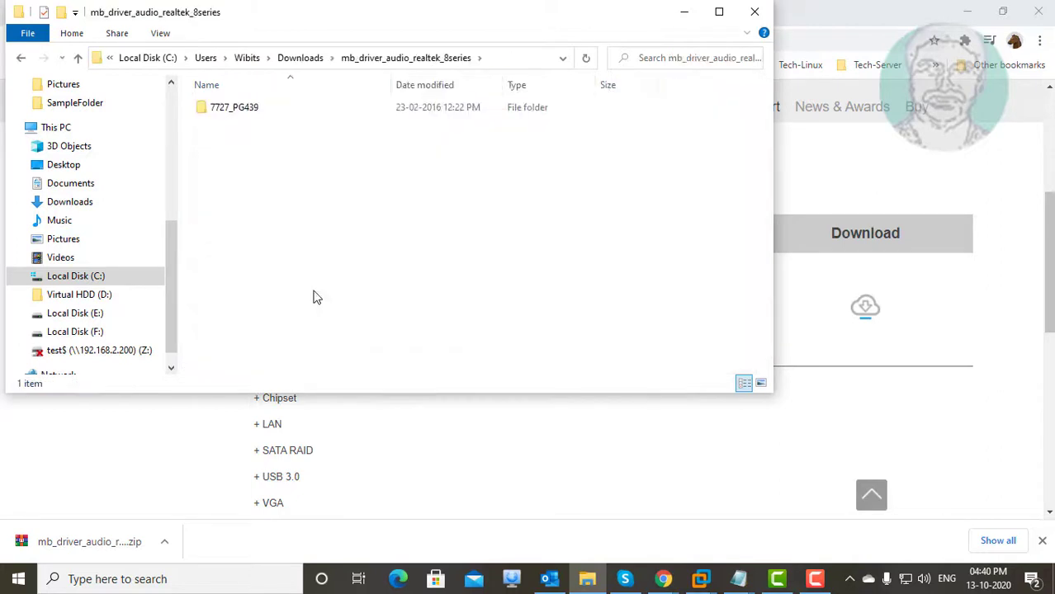
double_click(231, 111)
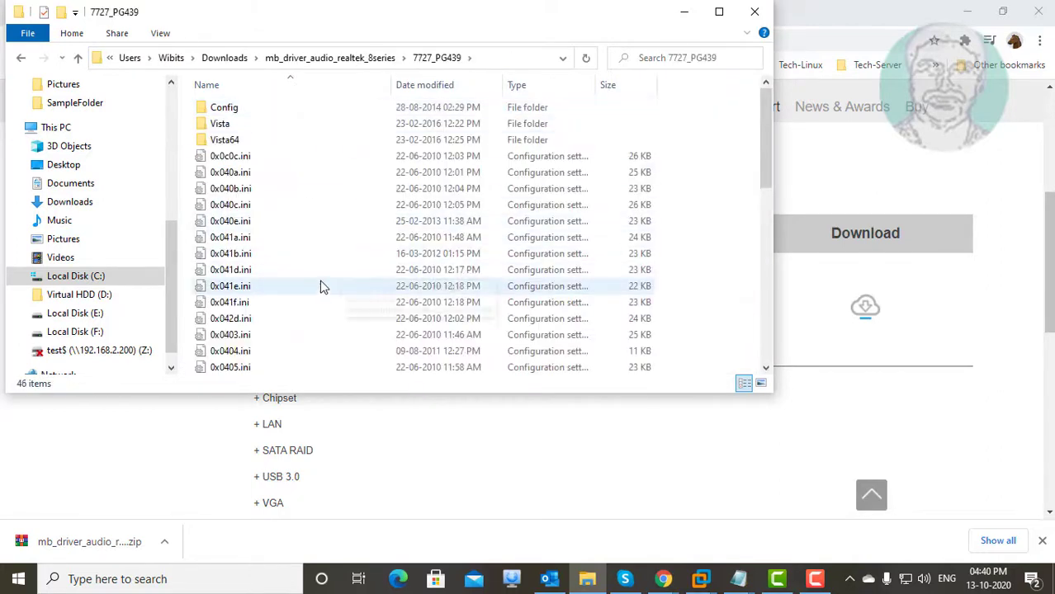
scroll(321, 287, "down", 5)
scroll(320, 316, "down", 5)
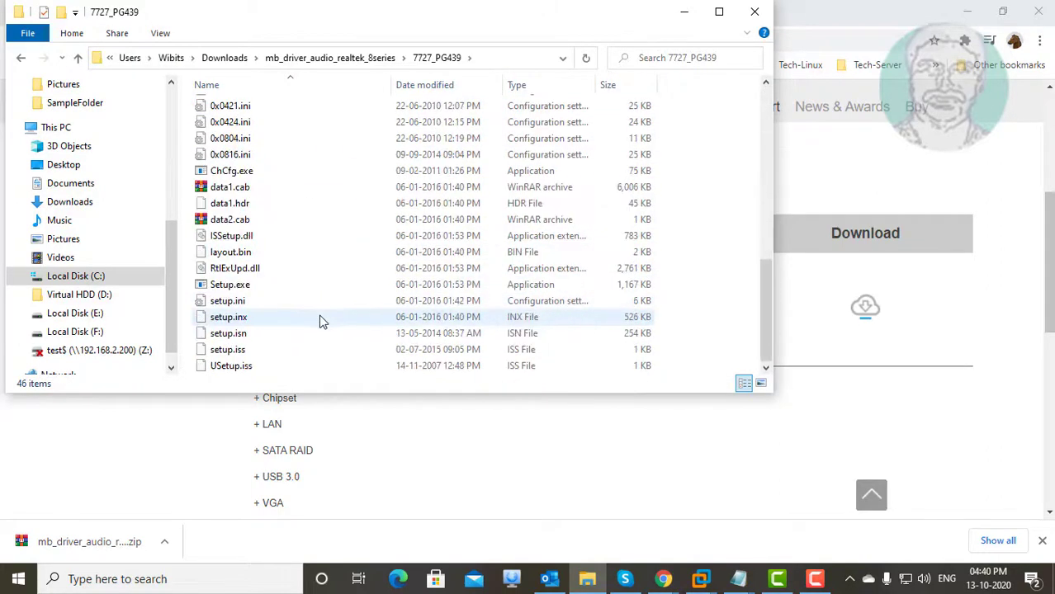
left_click(1037, 12)
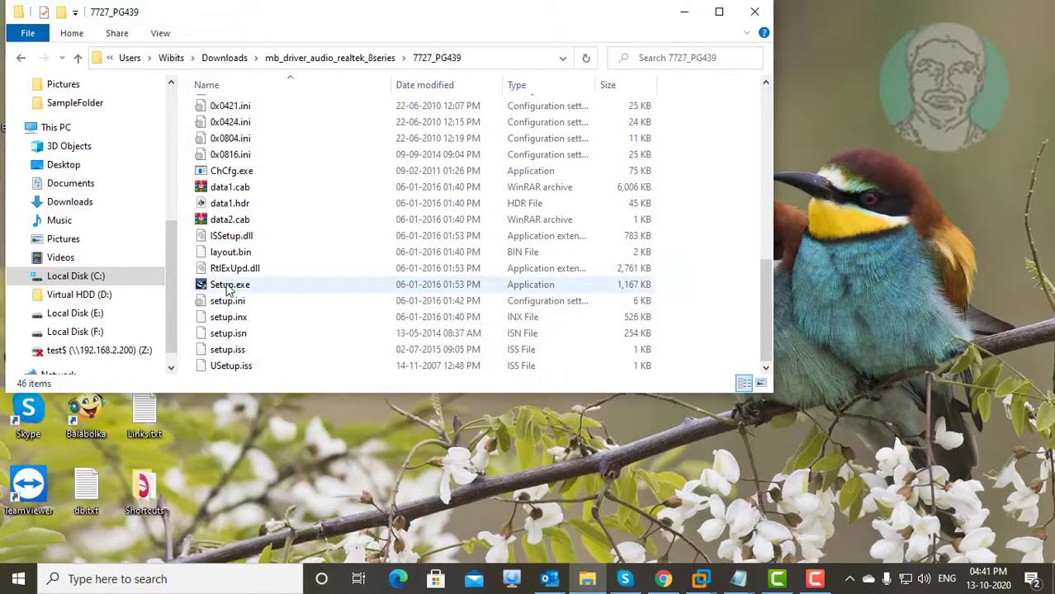
left_click(241, 289)
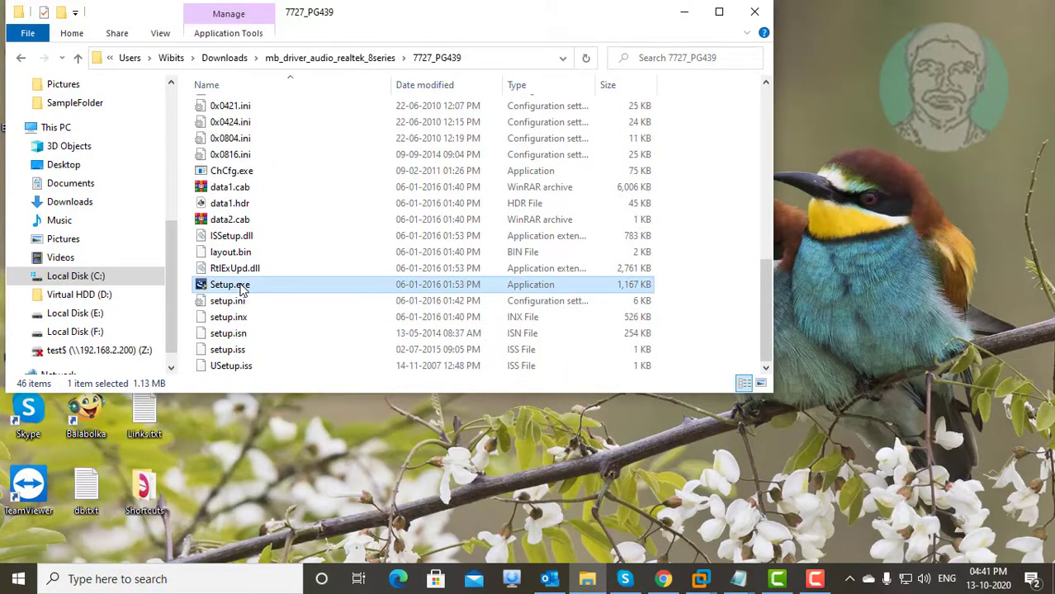
Step: Launch the Realtek Setup.exe installer and minimize File Explorer
double_click(241, 290)
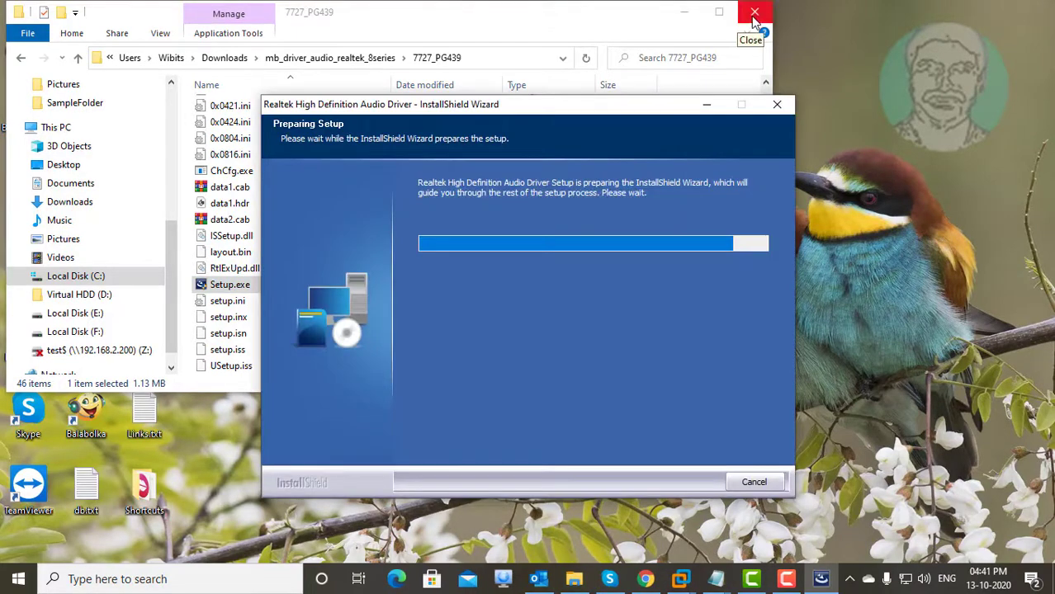
left_click(755, 13)
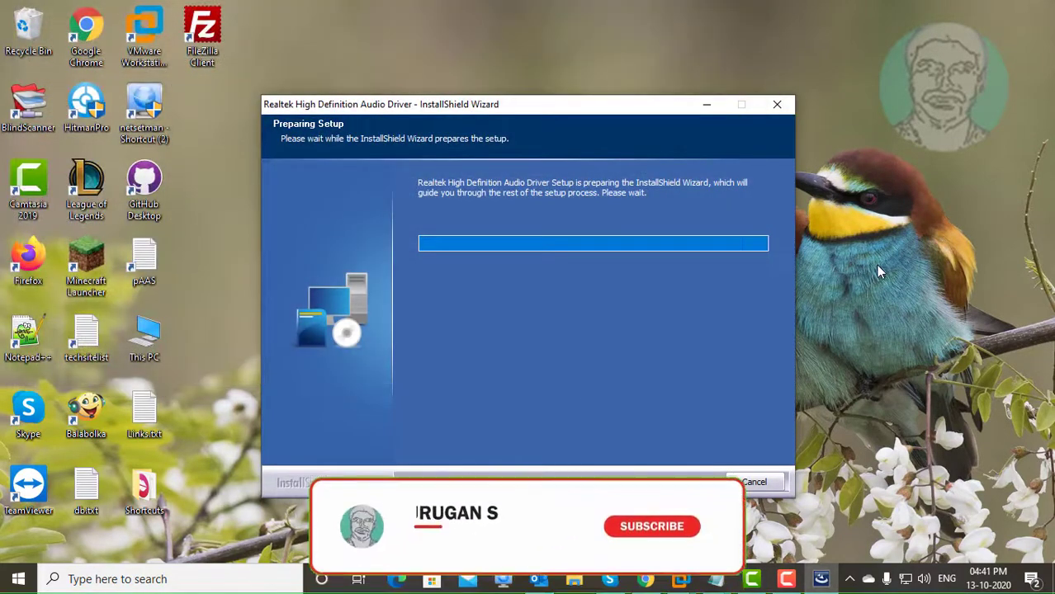